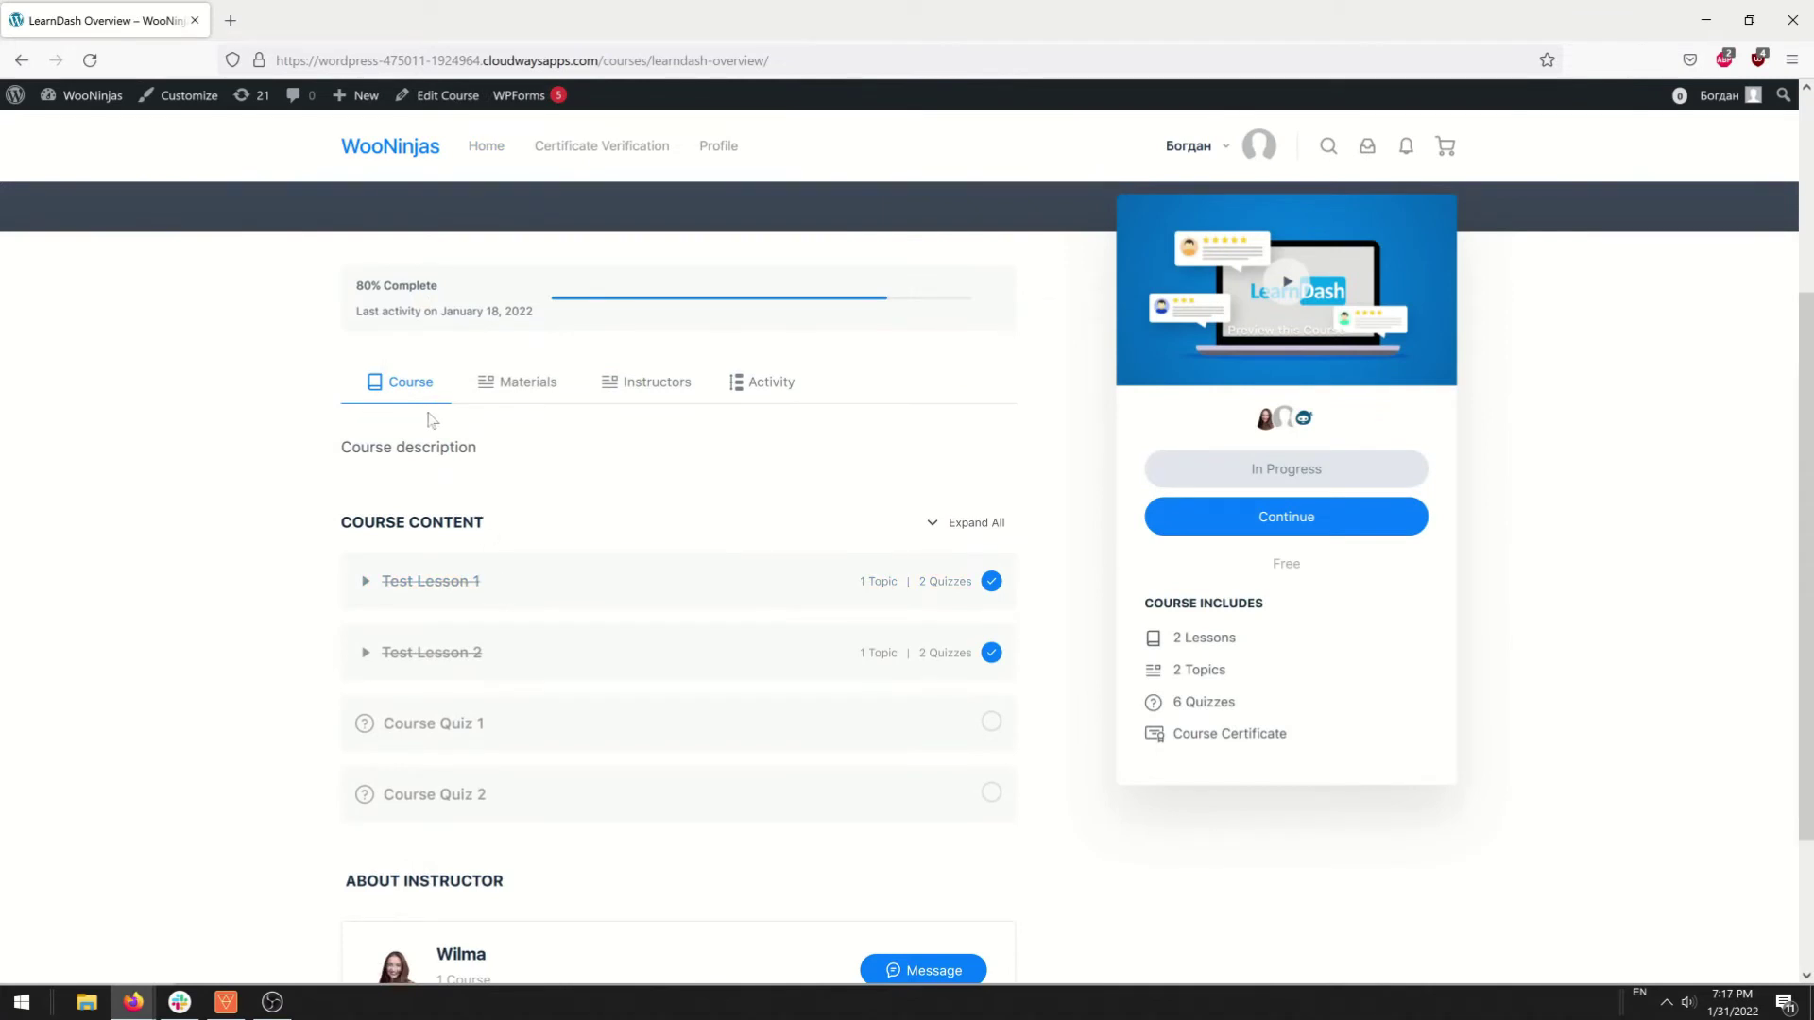
- Switch the LearnDash course page to its Activity timeline of enrollments, lessons and quiz results
{"action": "left_click", "coordinate": [759, 388]}
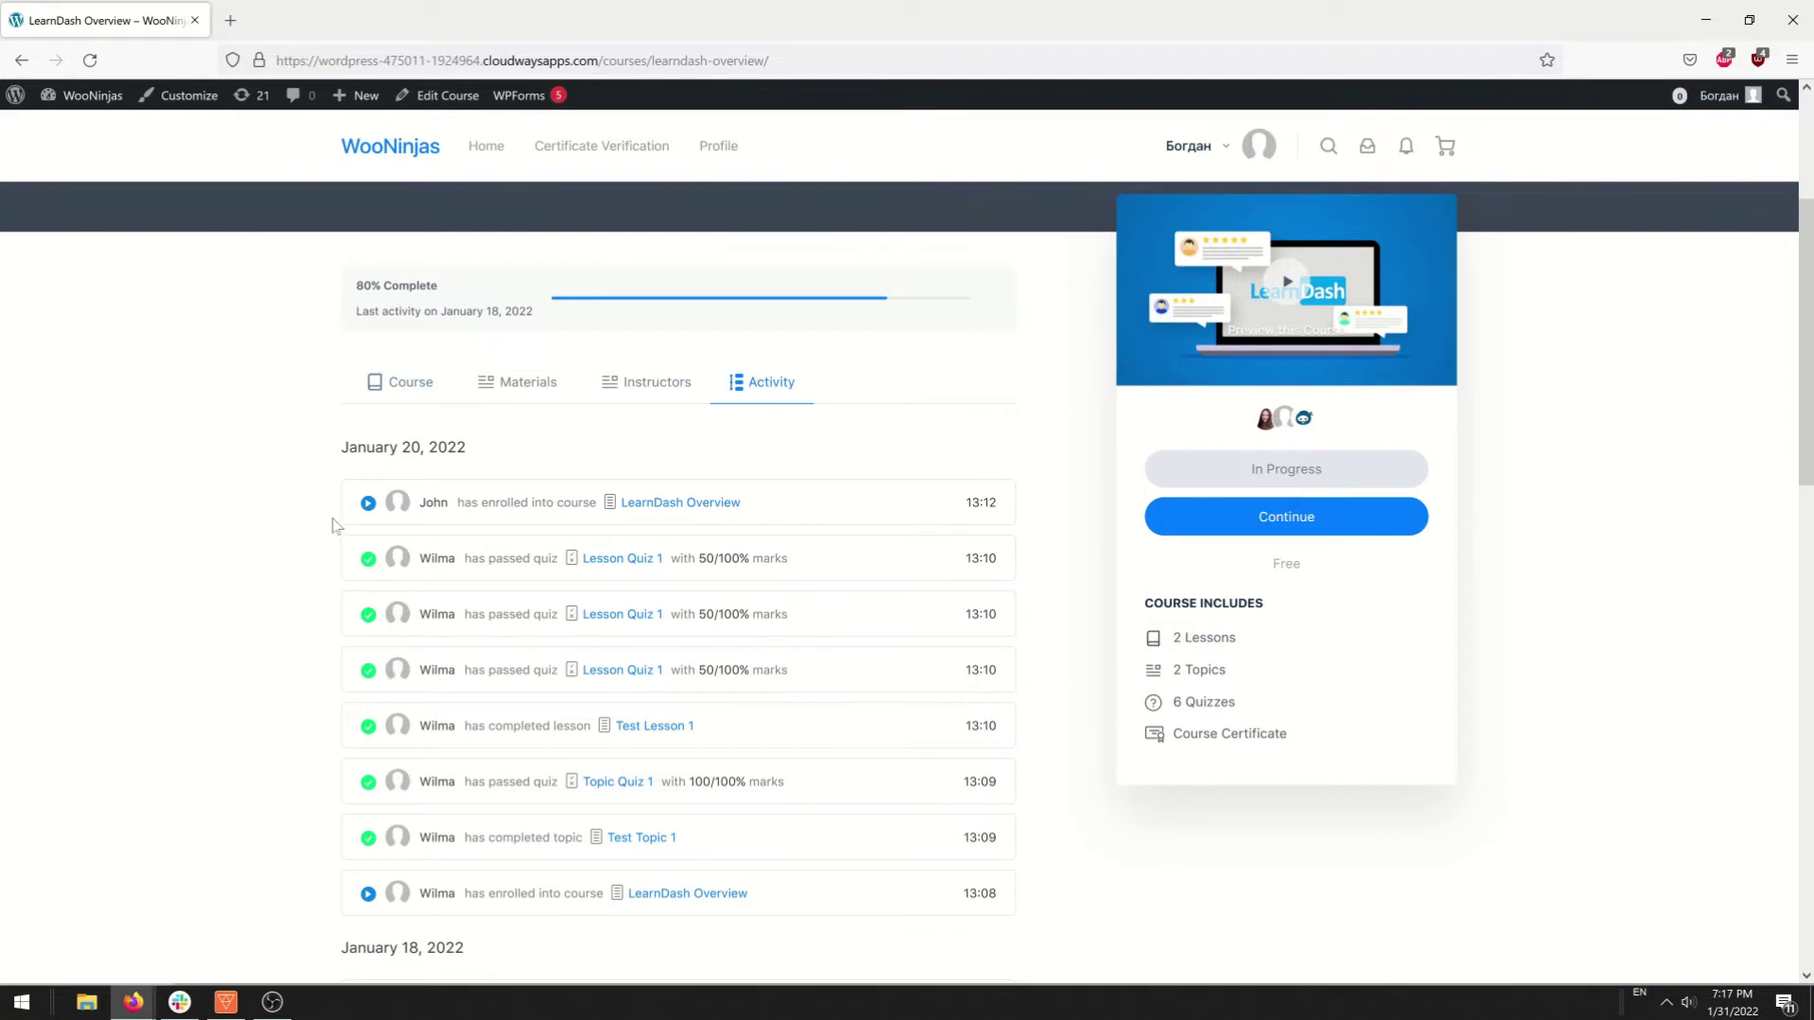
{"action": "scroll", "coordinate": [335, 526], "scroll_direction": "down", "scroll_amount": 1}
{"action": "scroll", "coordinate": [335, 526], "scroll_direction": "down", "scroll_amount": 1}
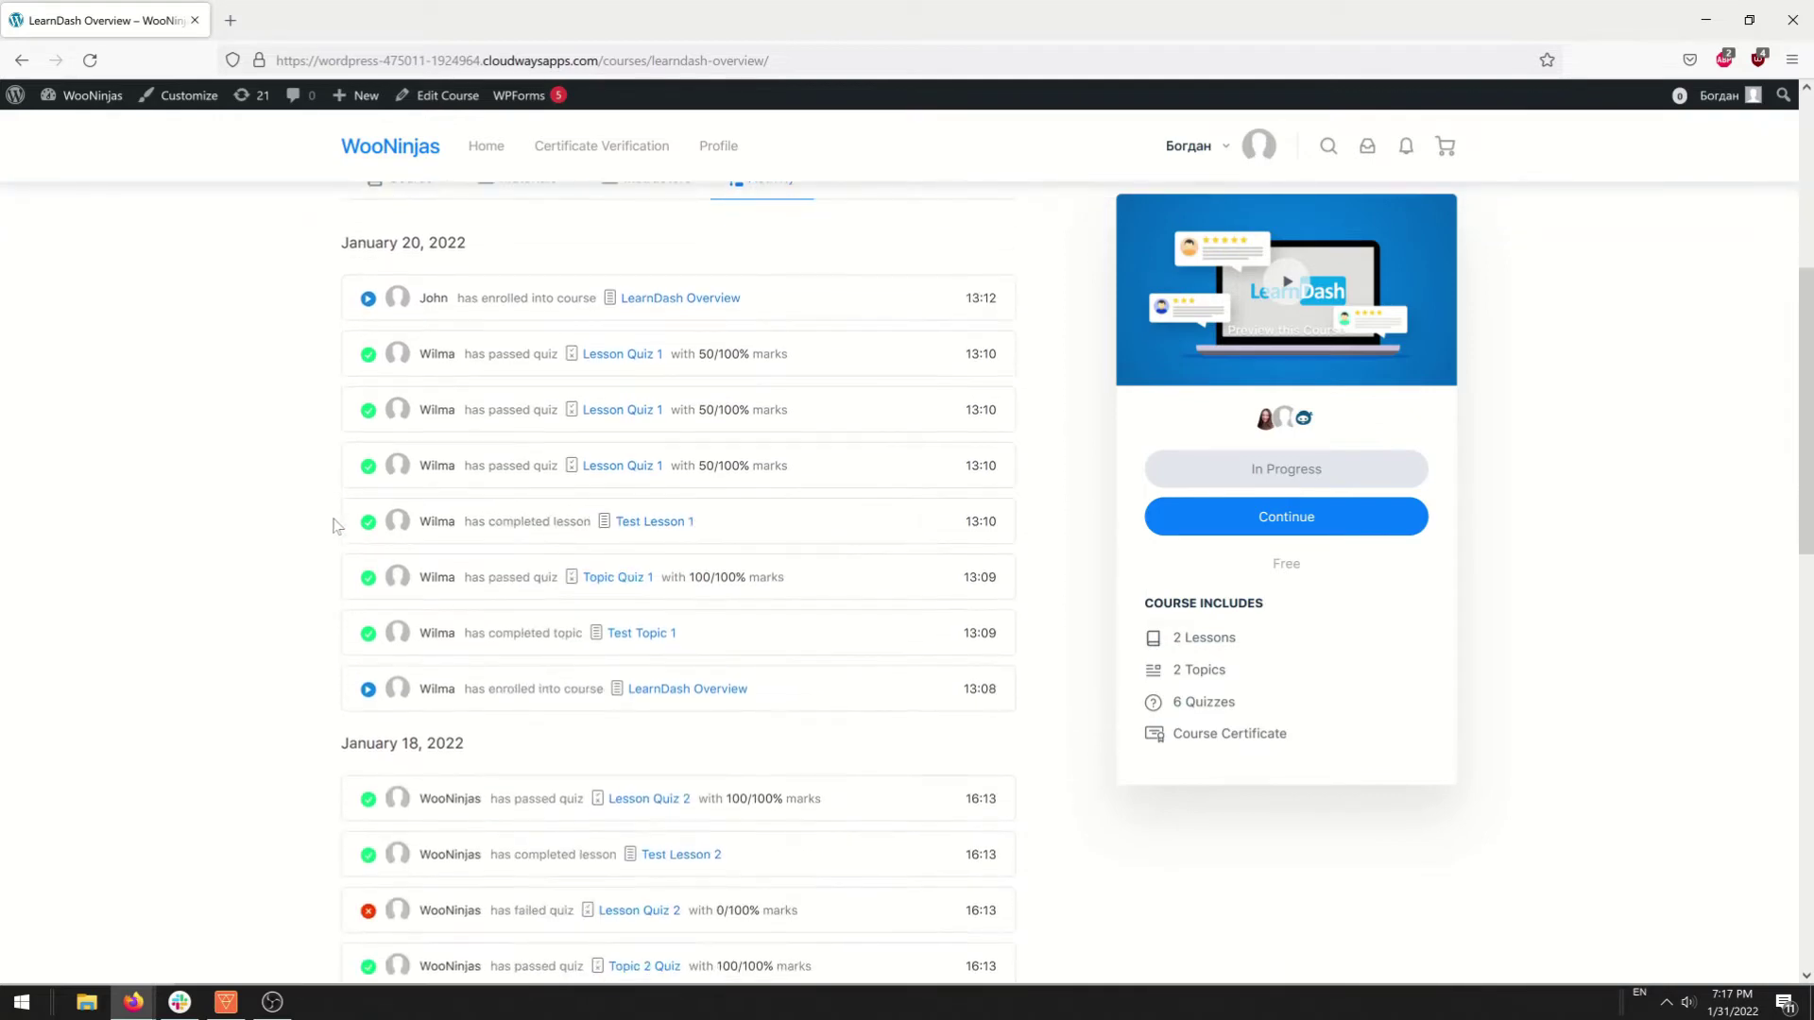
{"action": "scroll", "coordinate": [335, 526], "scroll_direction": "down", "scroll_amount": 1}
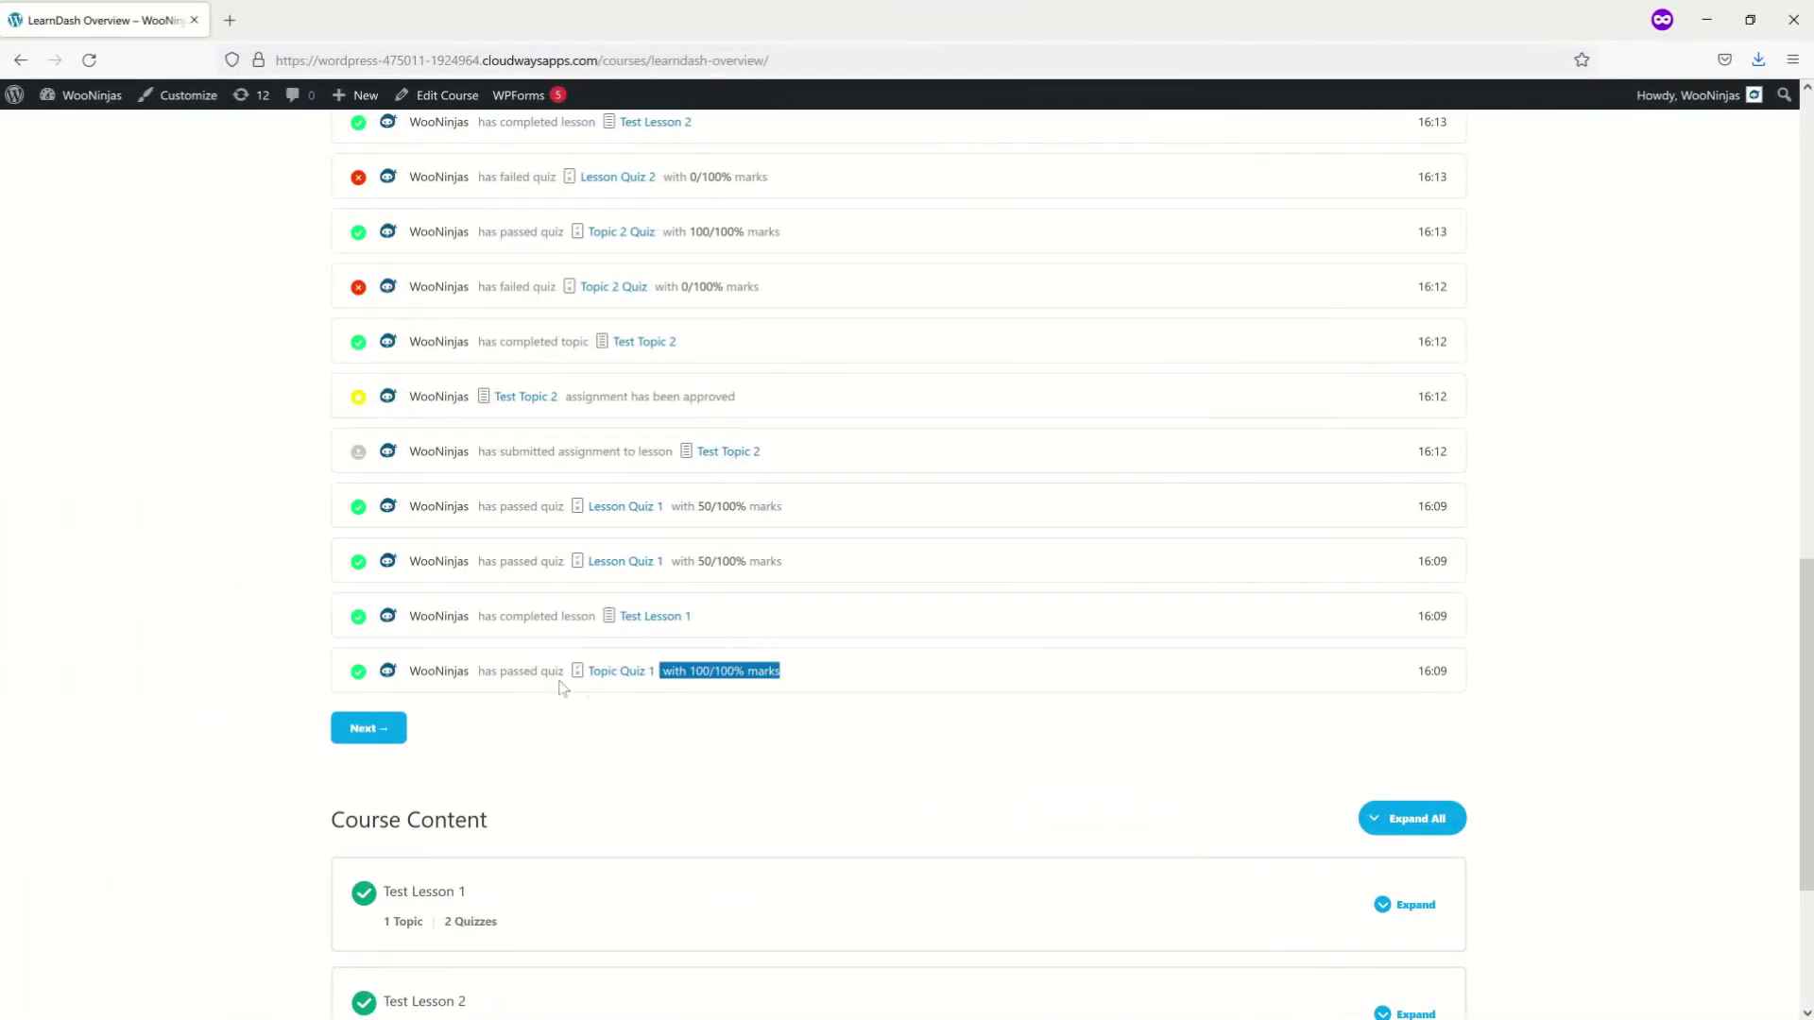
- Advance the activity feed to its next page with the January 18, 2022 entries
{"action": "left_click", "coordinate": [396, 743]}
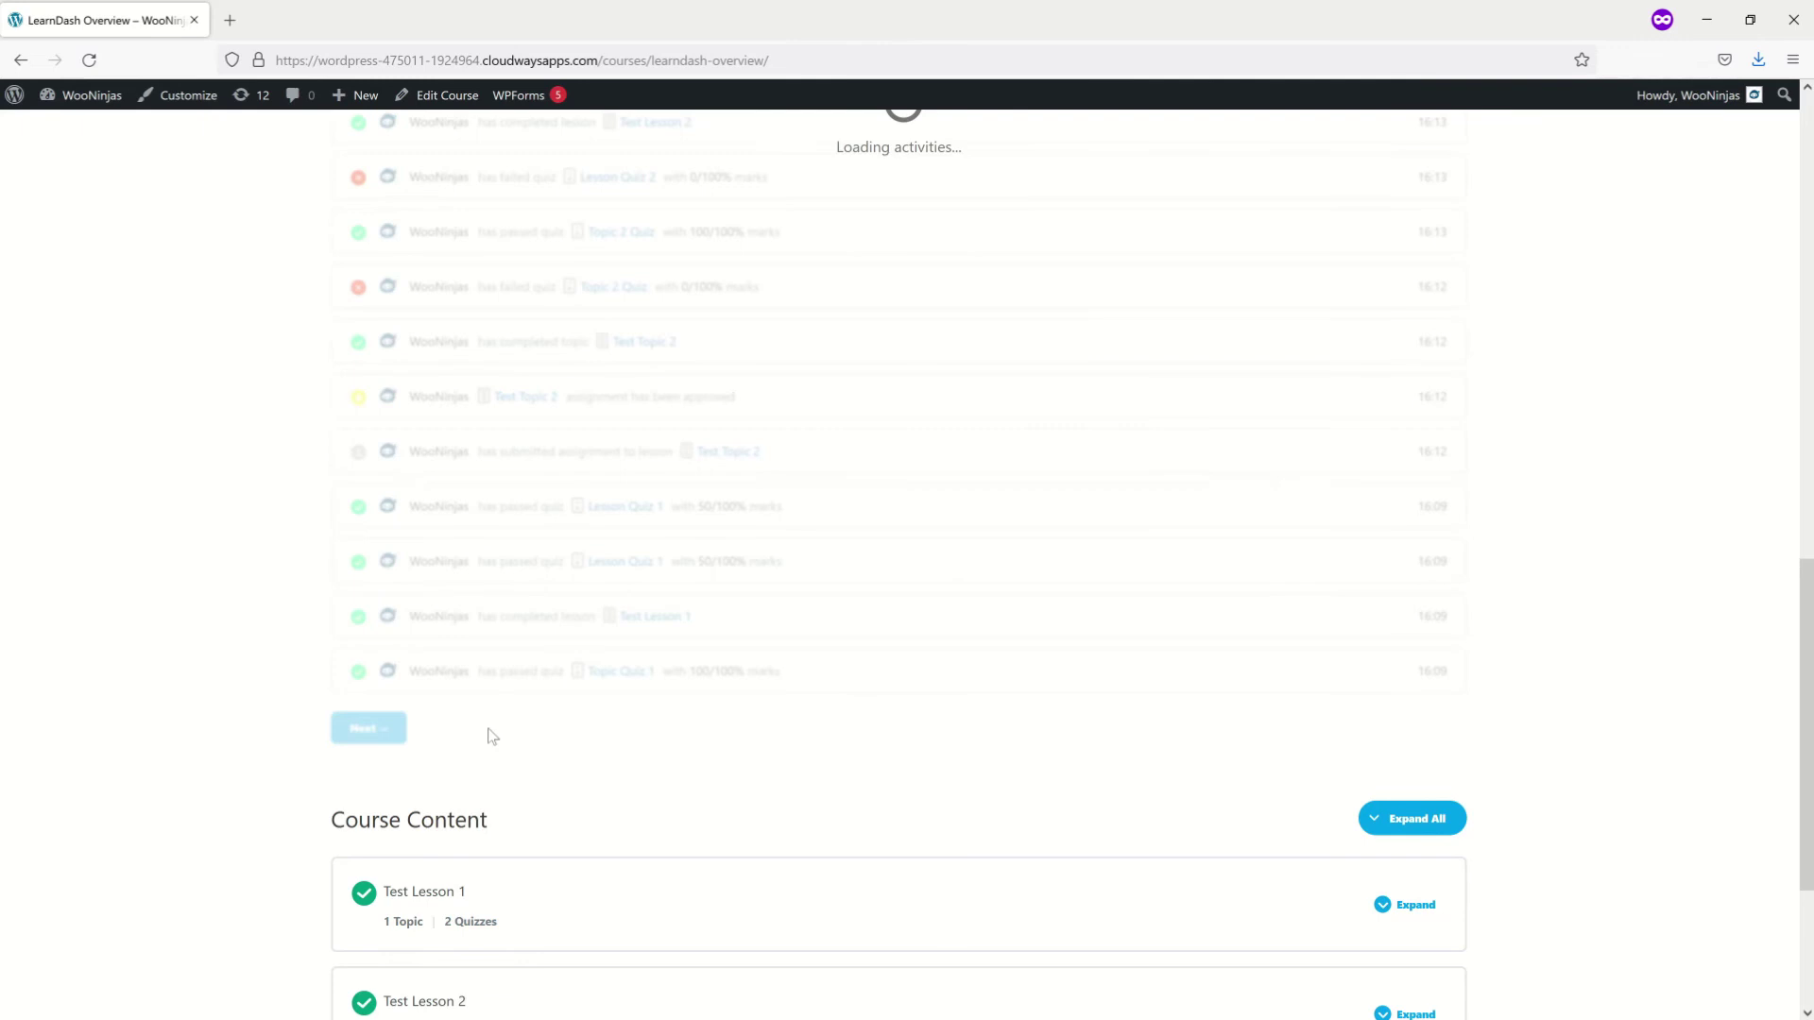
{"action": "scroll", "coordinate": [492, 736], "scroll_direction": "up", "scroll_amount": 1}
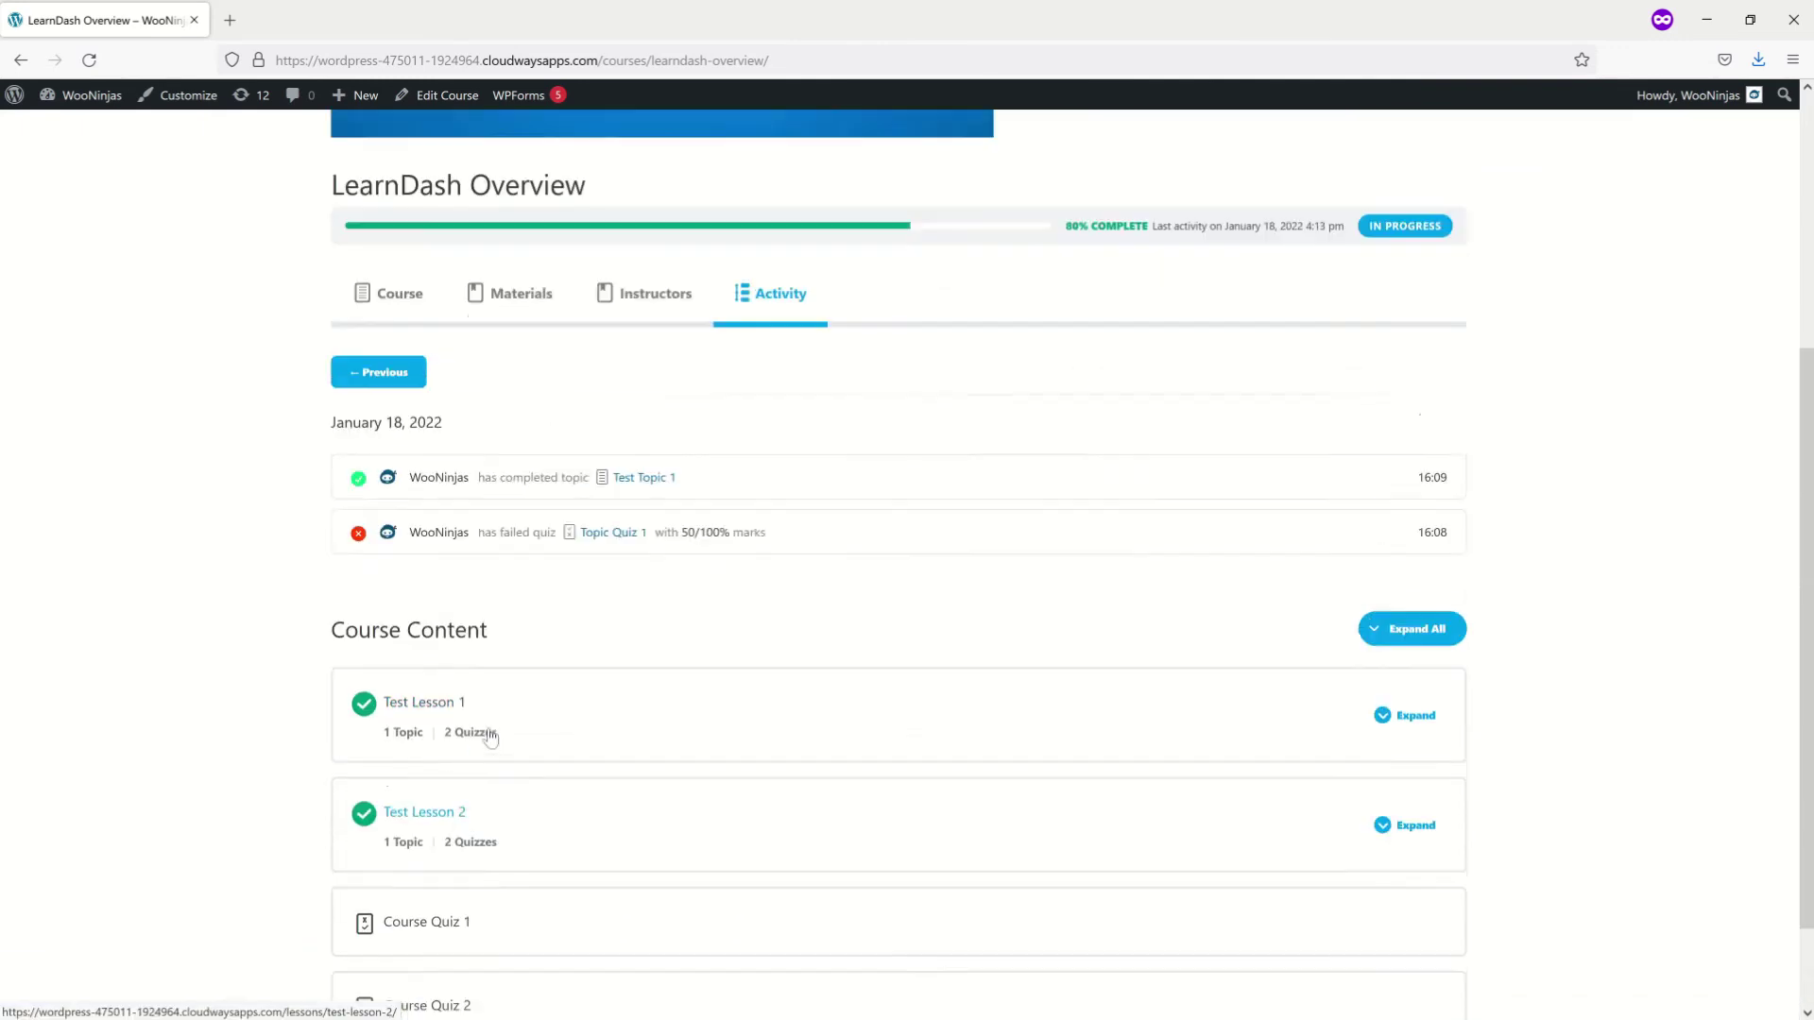